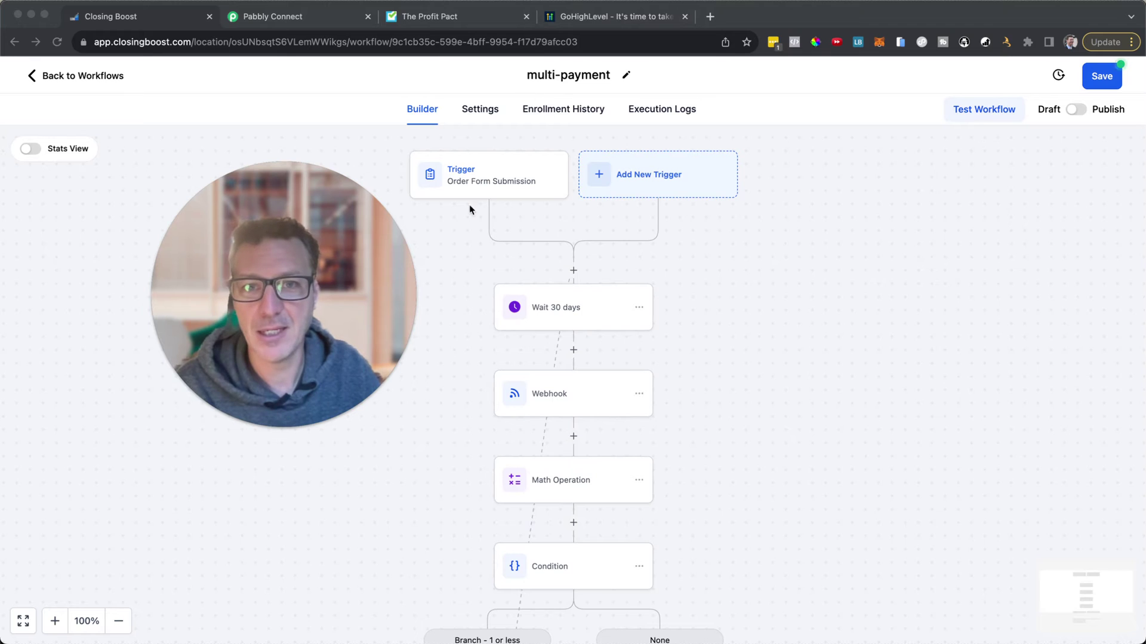
Step: Inspect the trigger's filters: Buyer List Funnel, Sale submission type, Real Estate landing page
click(488, 177)
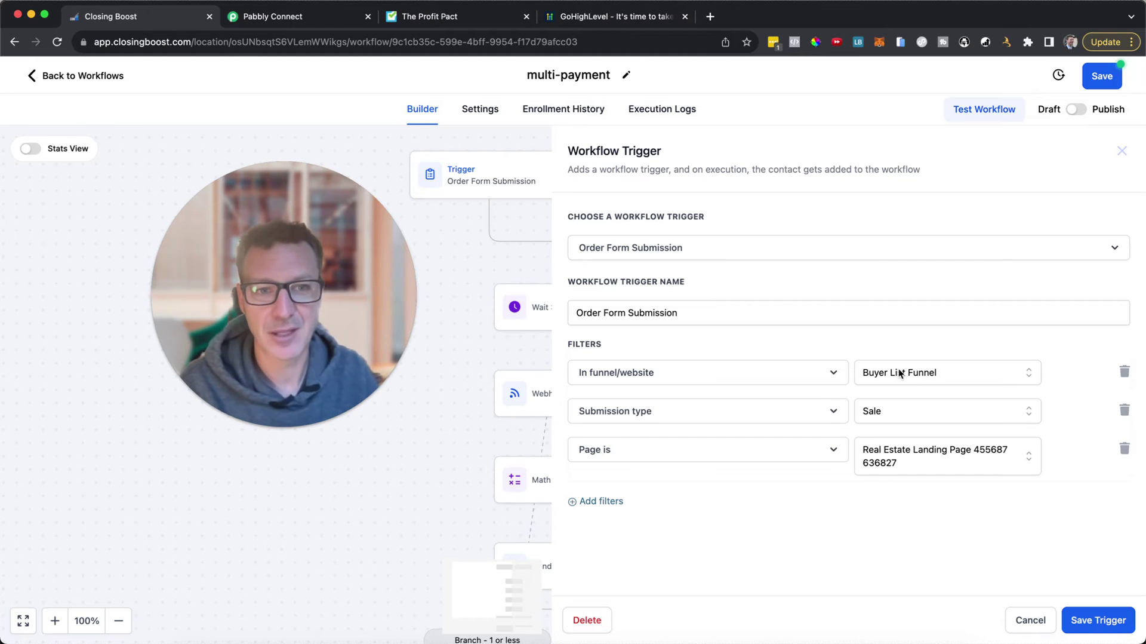
click(879, 414)
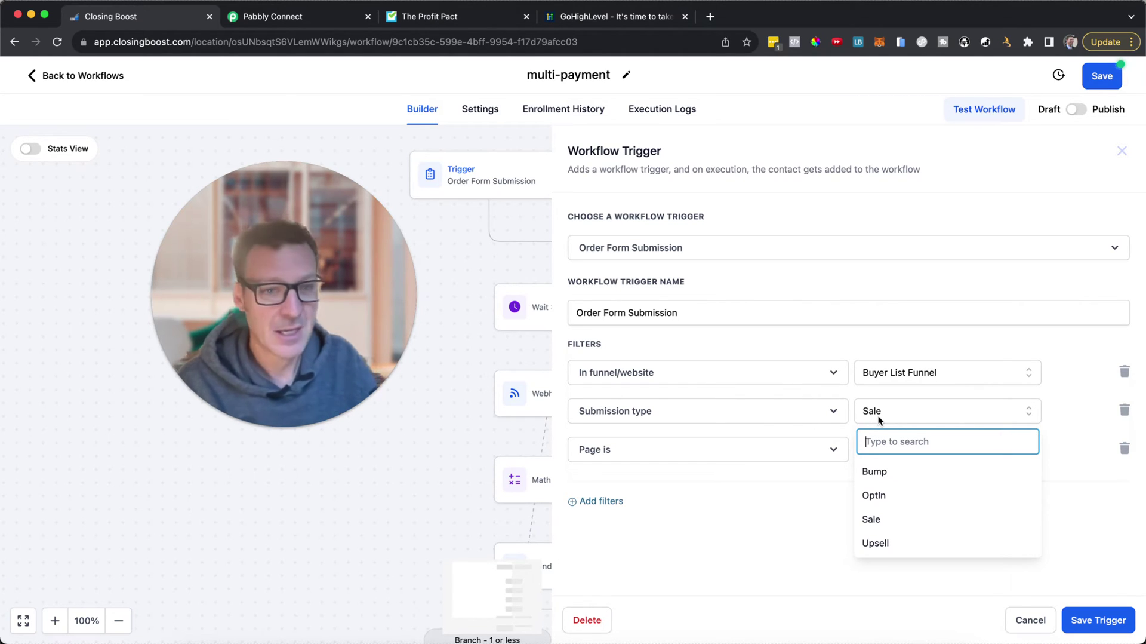
click(879, 414)
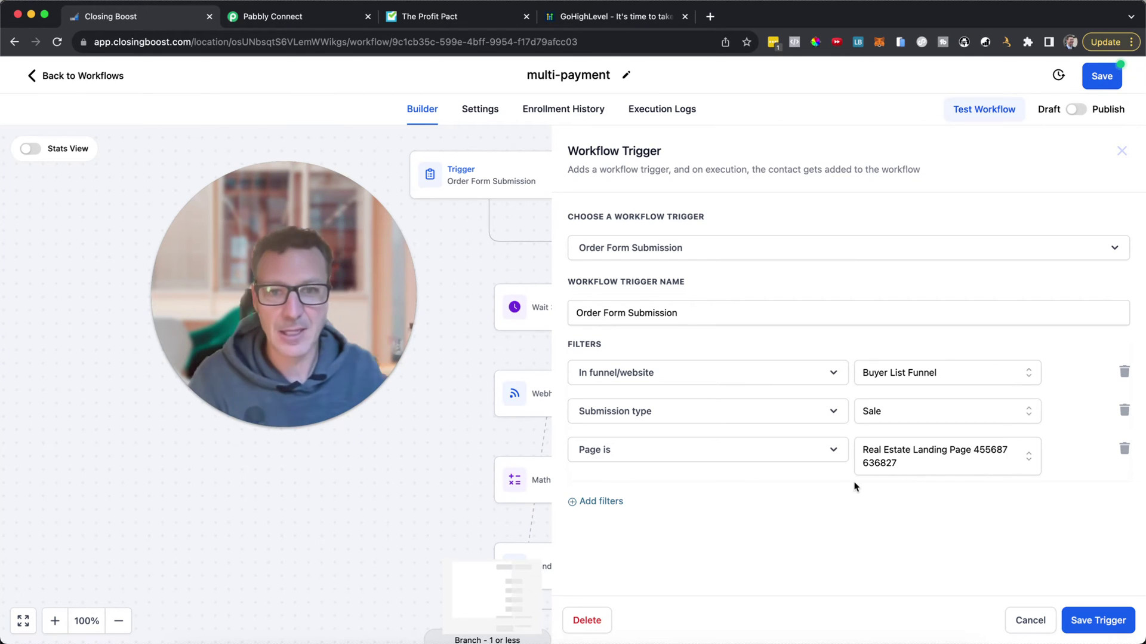
Step: Cancel the Workflow Trigger panel, leaving the trigger settings unchanged
click(1031, 621)
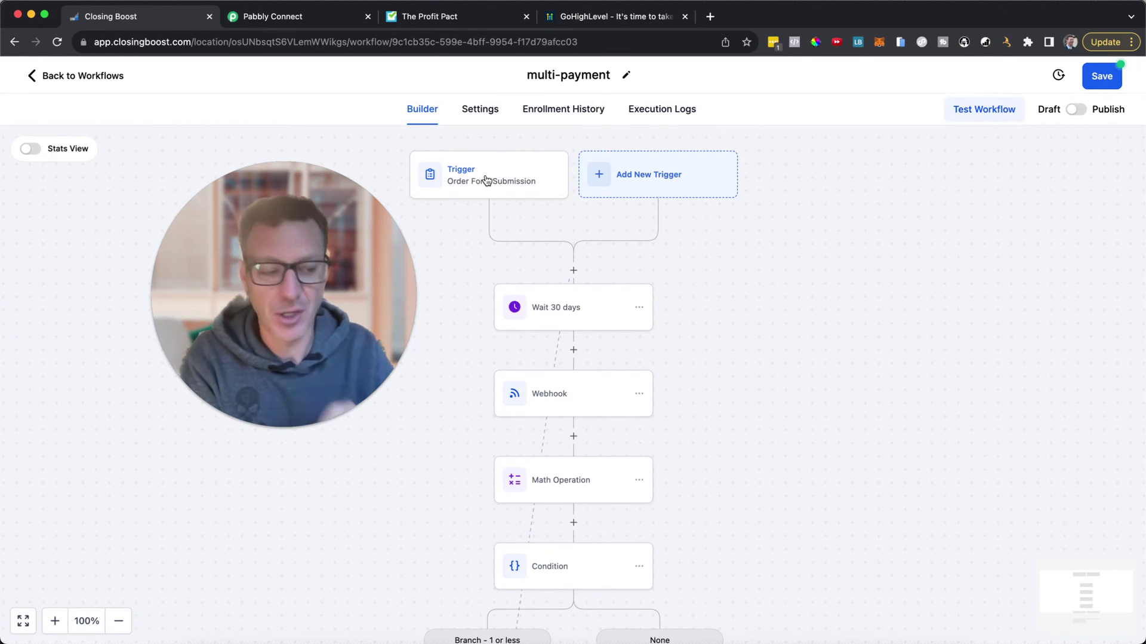
click(563, 308)
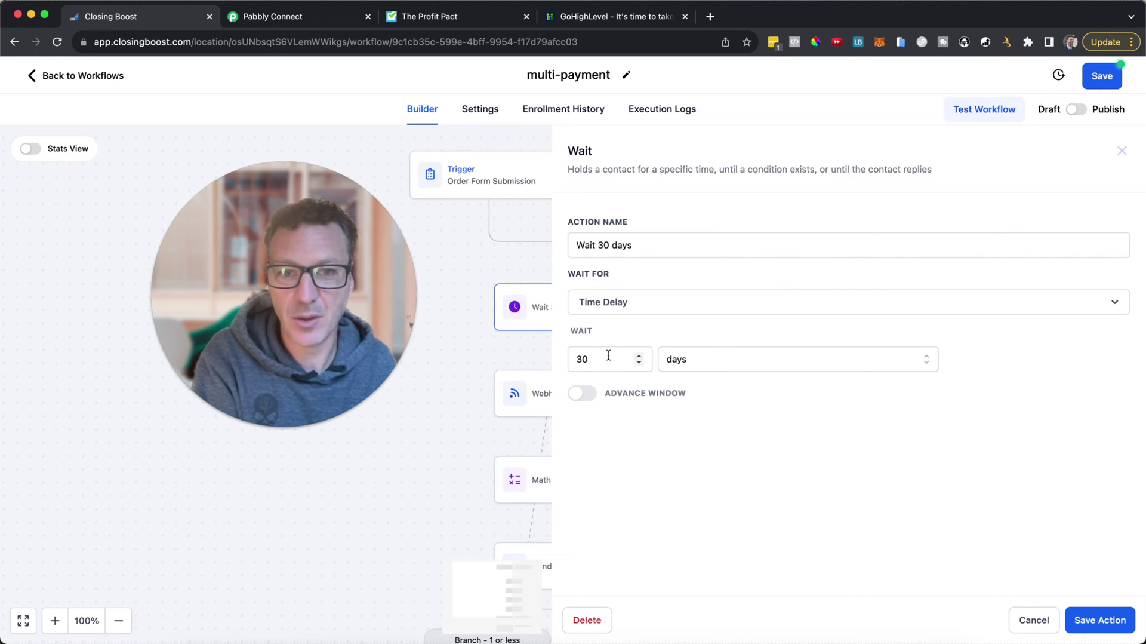
click(1033, 619)
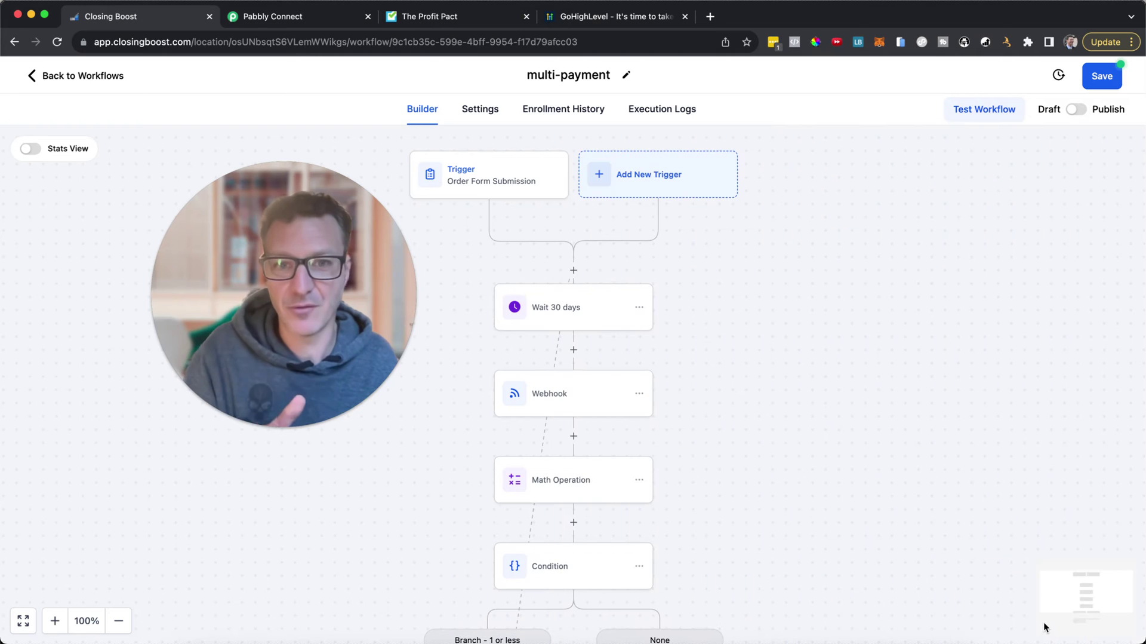
scroll(931, 532, down, 2)
scroll(931, 532, down, 1)
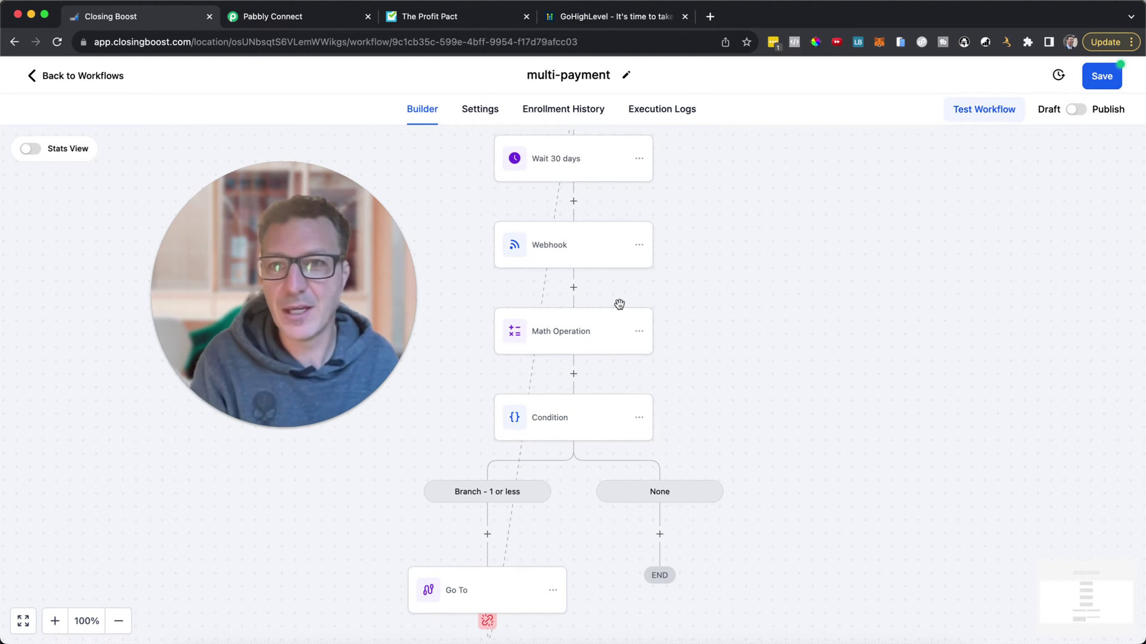
click(584, 265)
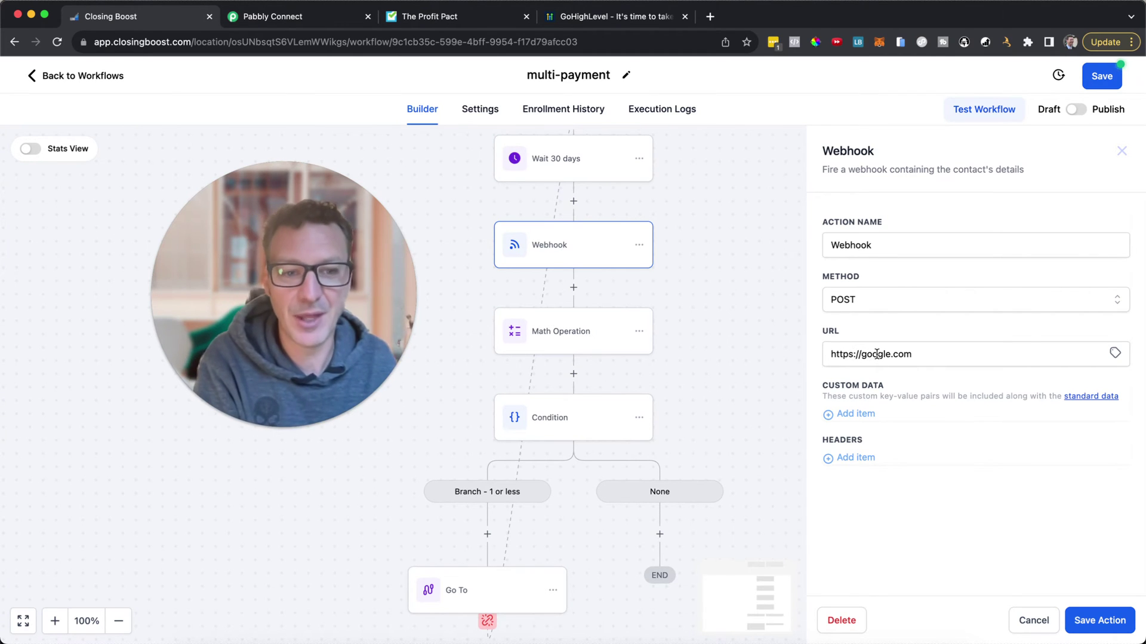
Step: Leave the Webhook panel and view the Math Operation step adding 1 to custom math op
click(1033, 621)
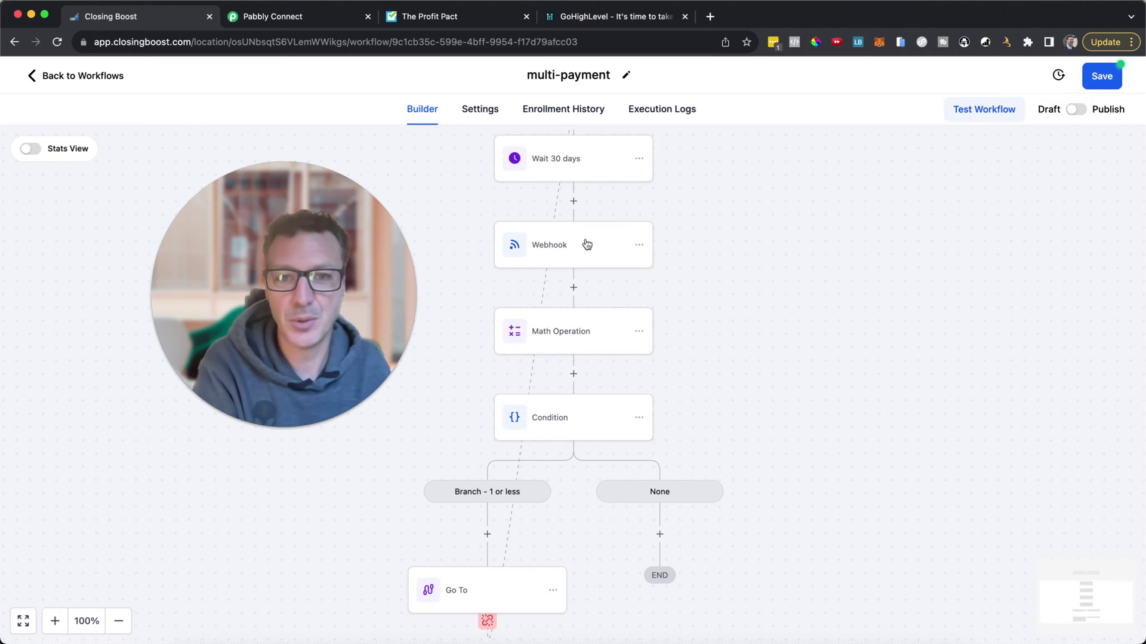
click(576, 327)
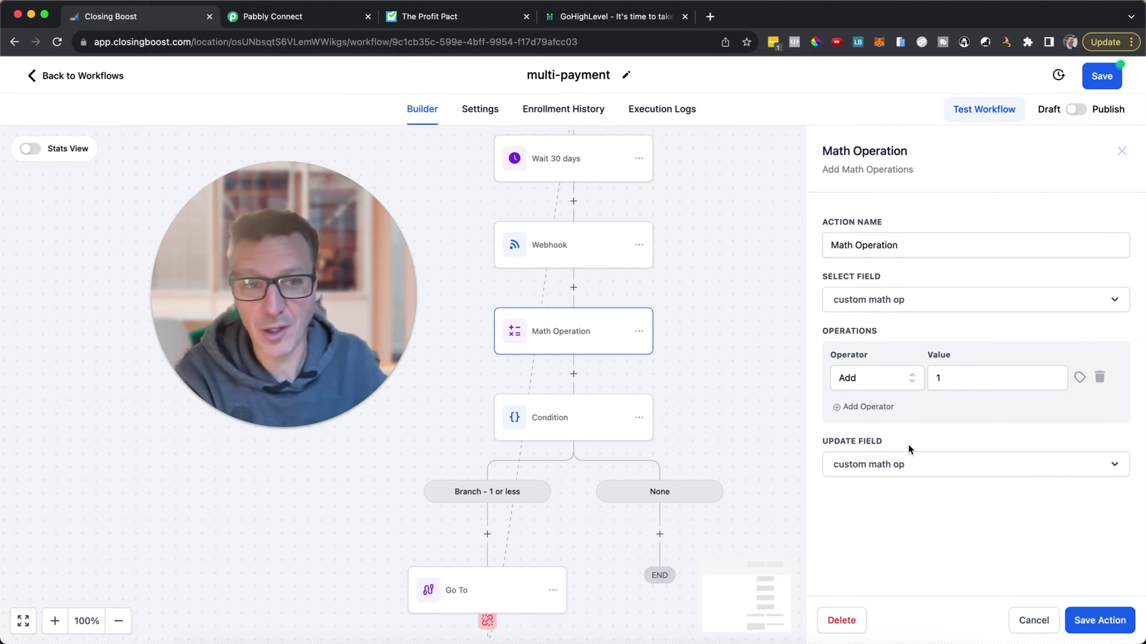
click(1018, 622)
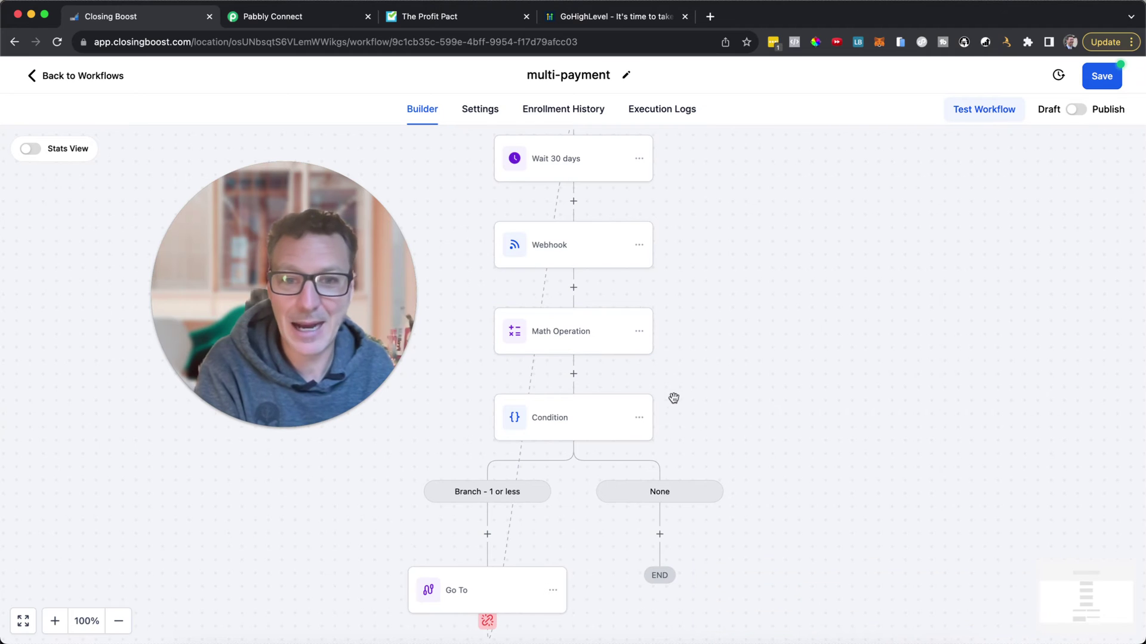
scroll(597, 379, down, 2)
click(572, 358)
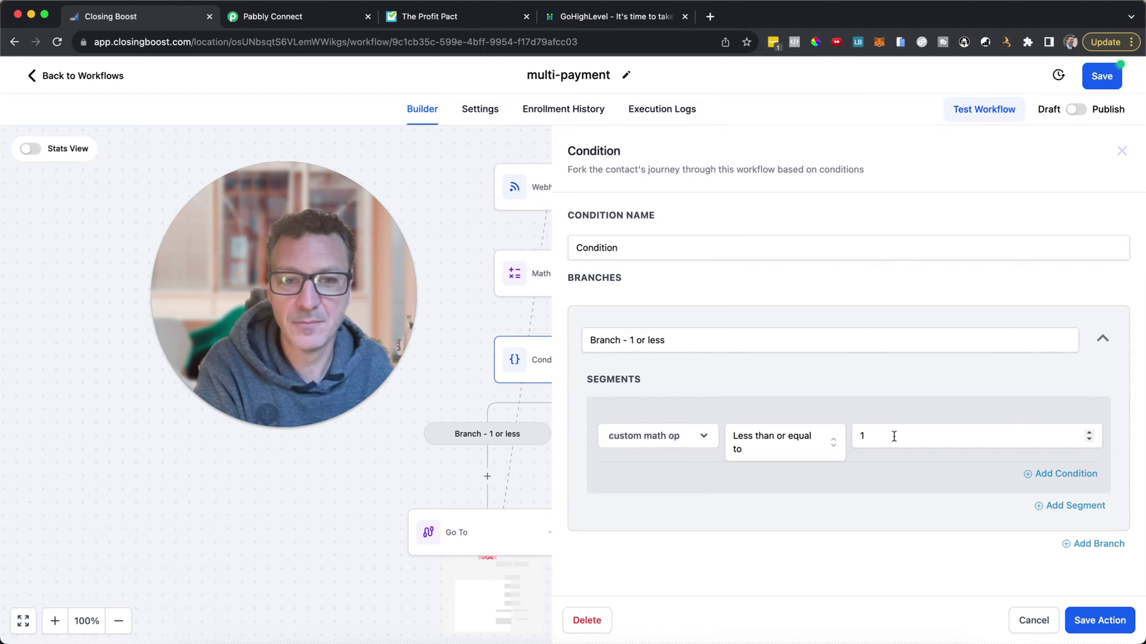
click(1034, 619)
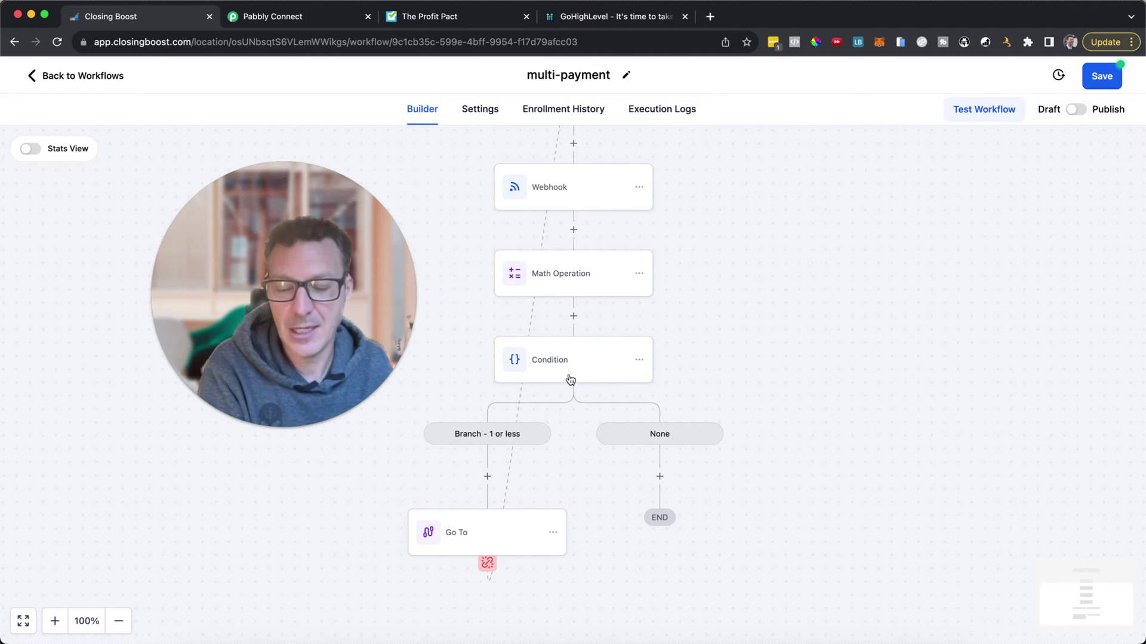
scroll(725, 383, up, 5)
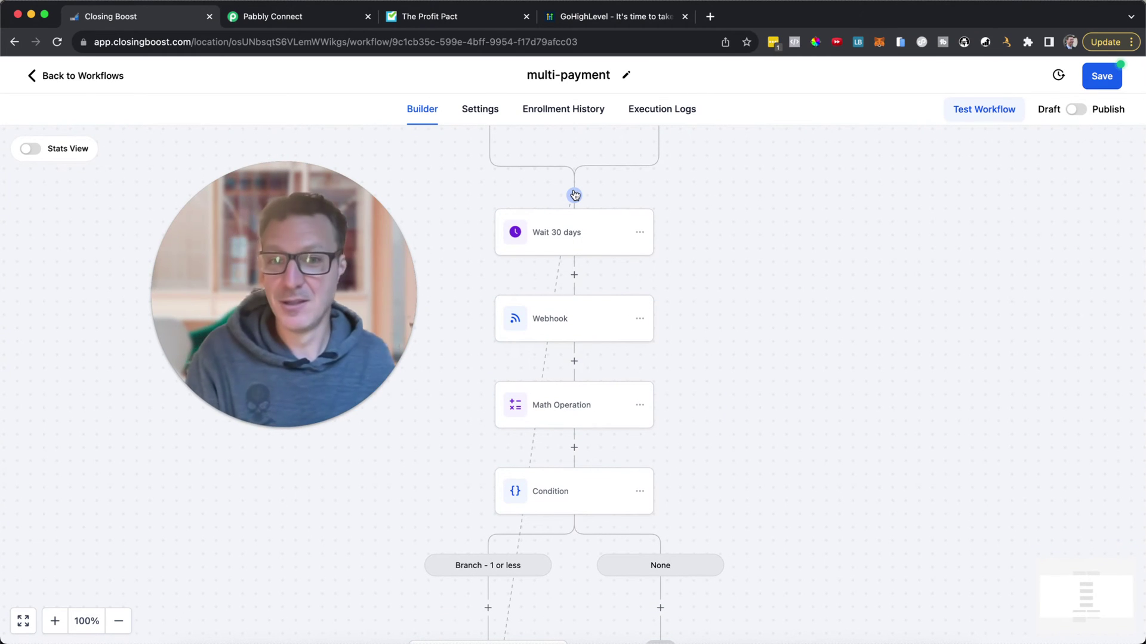
scroll(585, 313, down, 2)
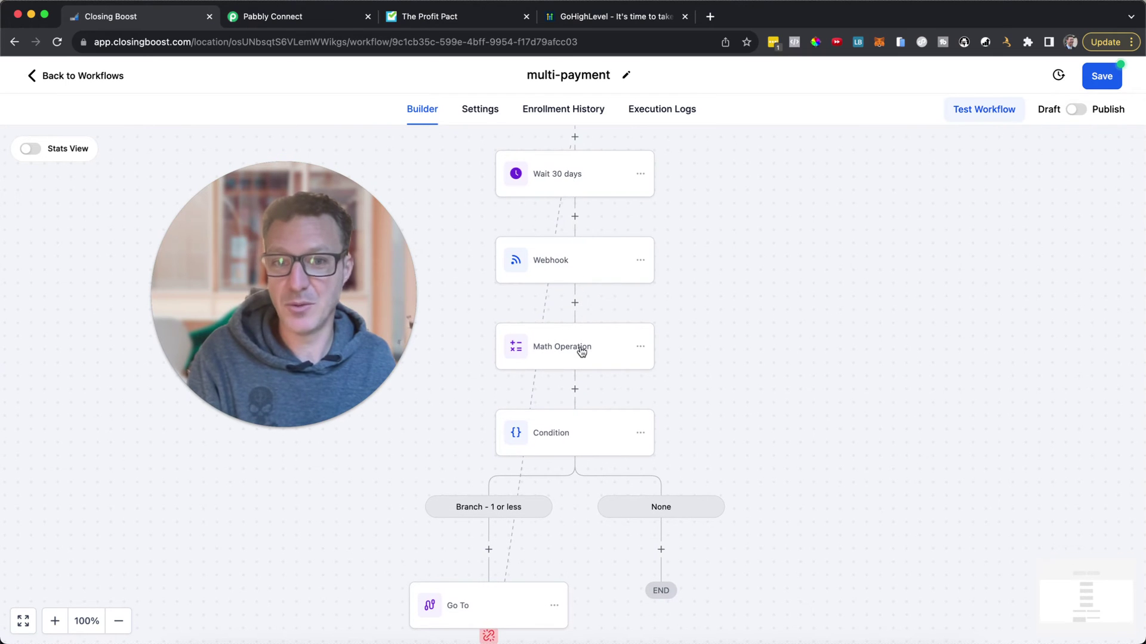
scroll(579, 357, down, 2)
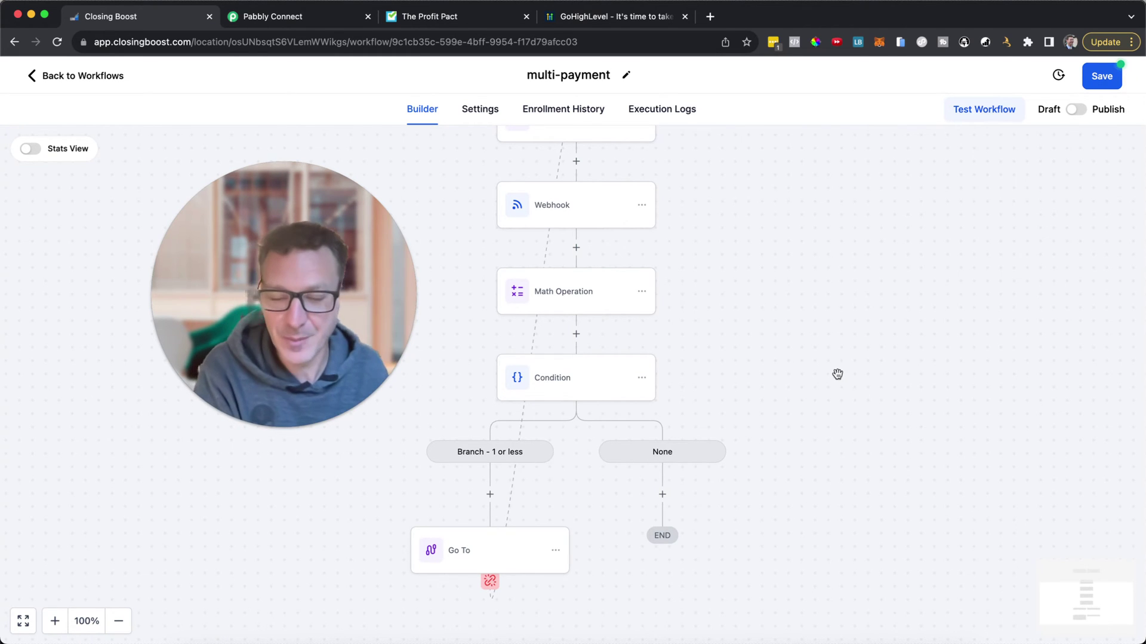
scroll(836, 373, up, 5)
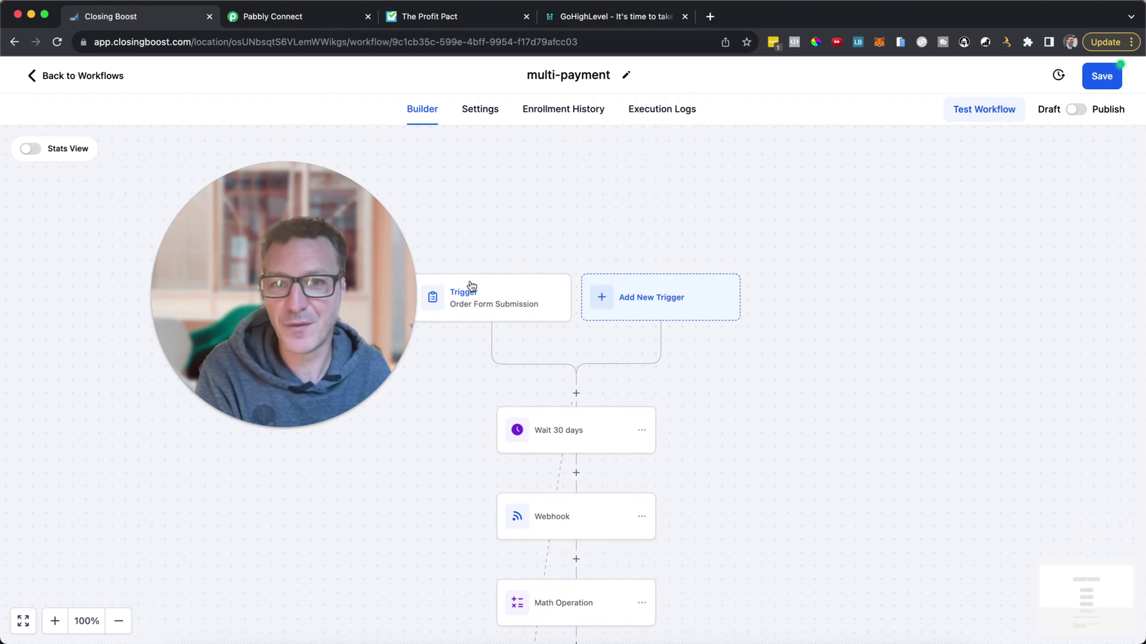
scroll(805, 367, down, 2)
scroll(806, 367, down, 3)
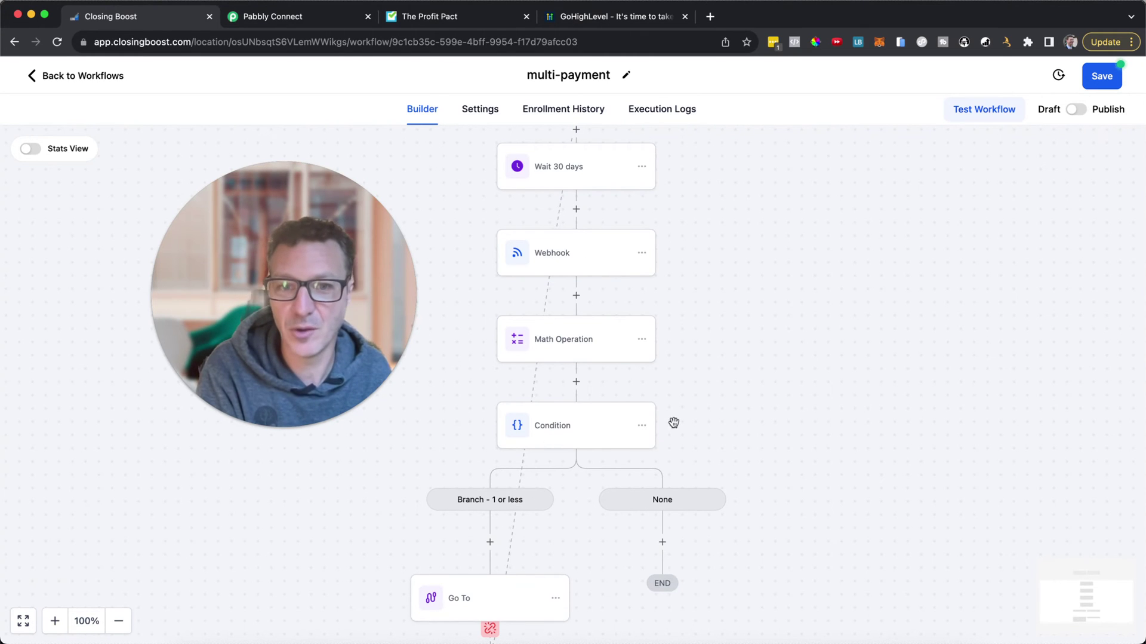
scroll(770, 230, down, 2)
scroll(766, 237, up, 3)
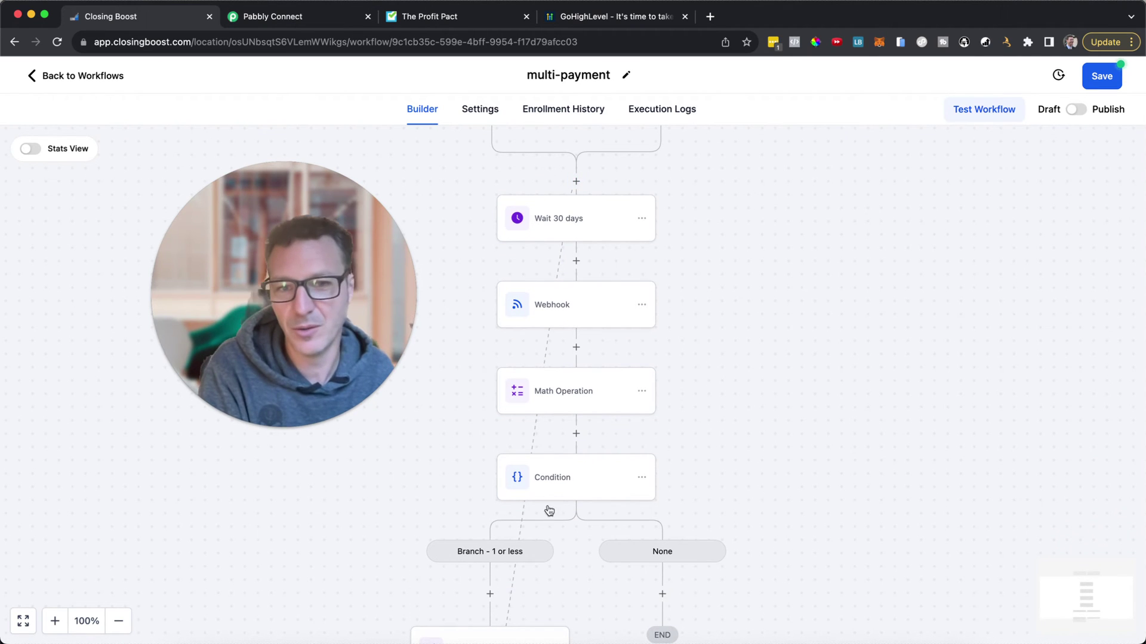
scroll(730, 346, down, 1)
scroll(731, 342, down, 2)
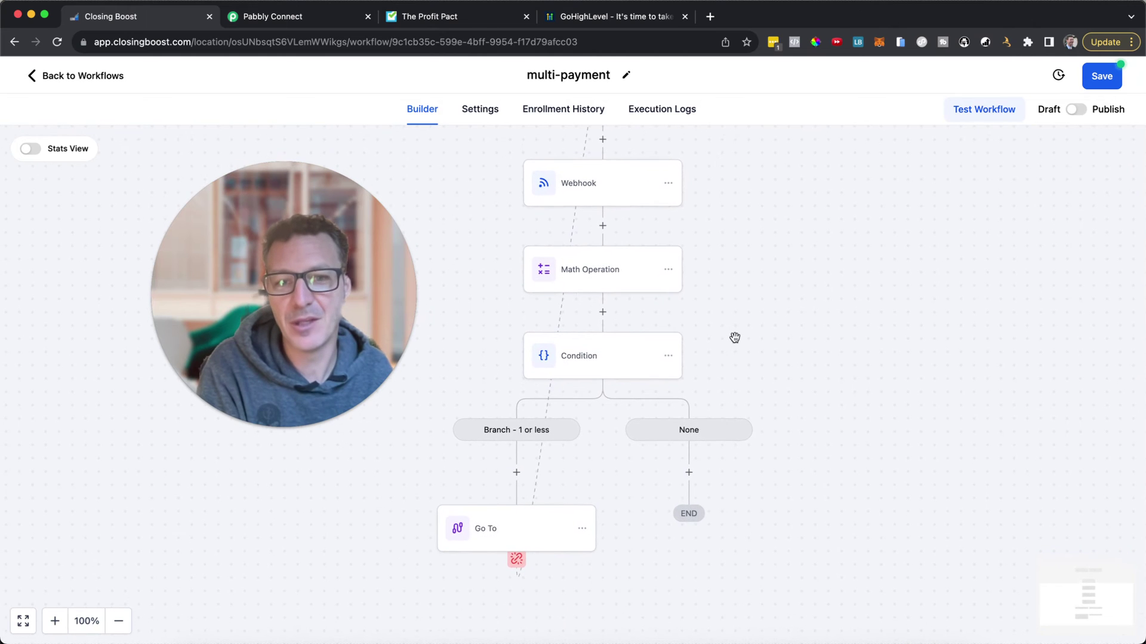
scroll(797, 271, up, 2)
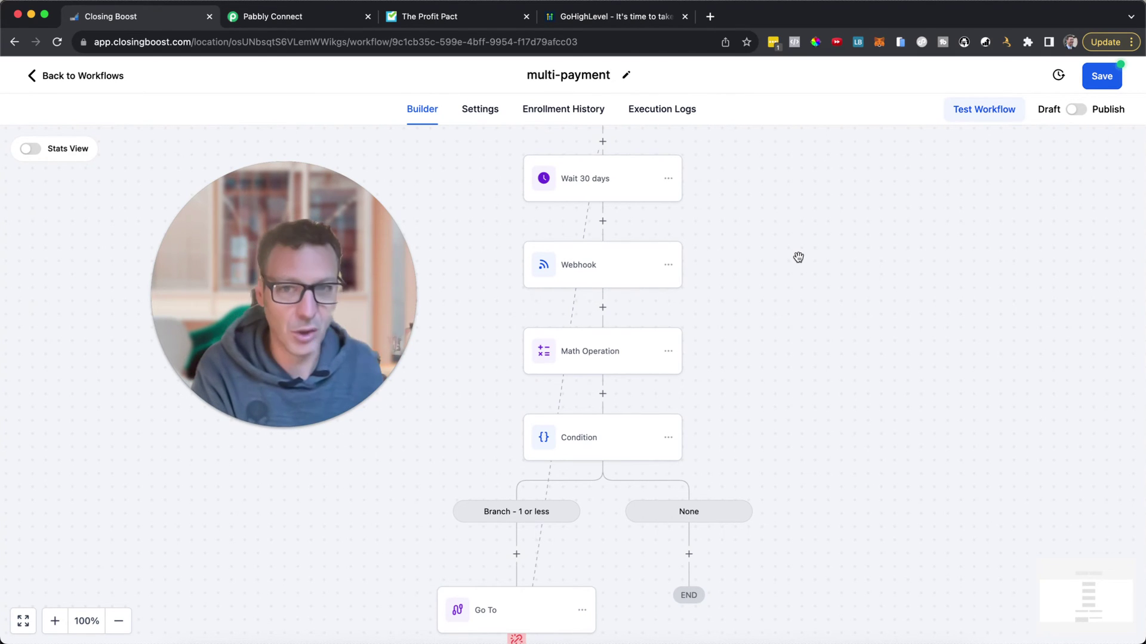
Step: Copy the Capture Webhook URL from Pabbly Connect's STRIPE DEMO - DELETE workflow
click(285, 21)
scroll(324, 317, up, 3)
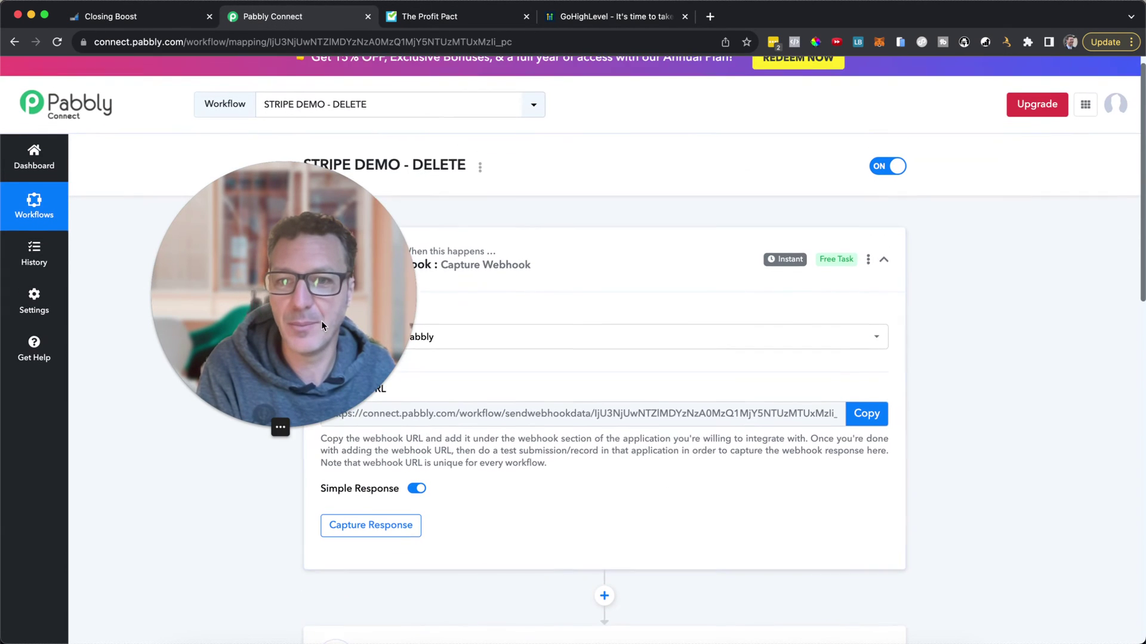
drag(303, 324, 175, 368)
scroll(458, 334, down, 2)
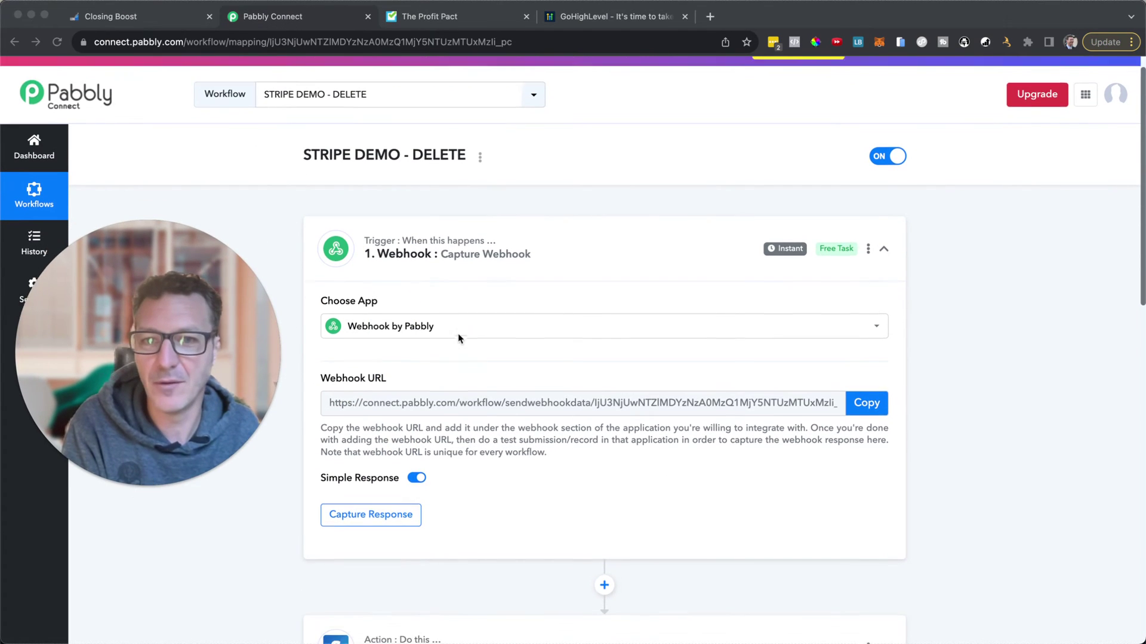
scroll(507, 338, down, 1)
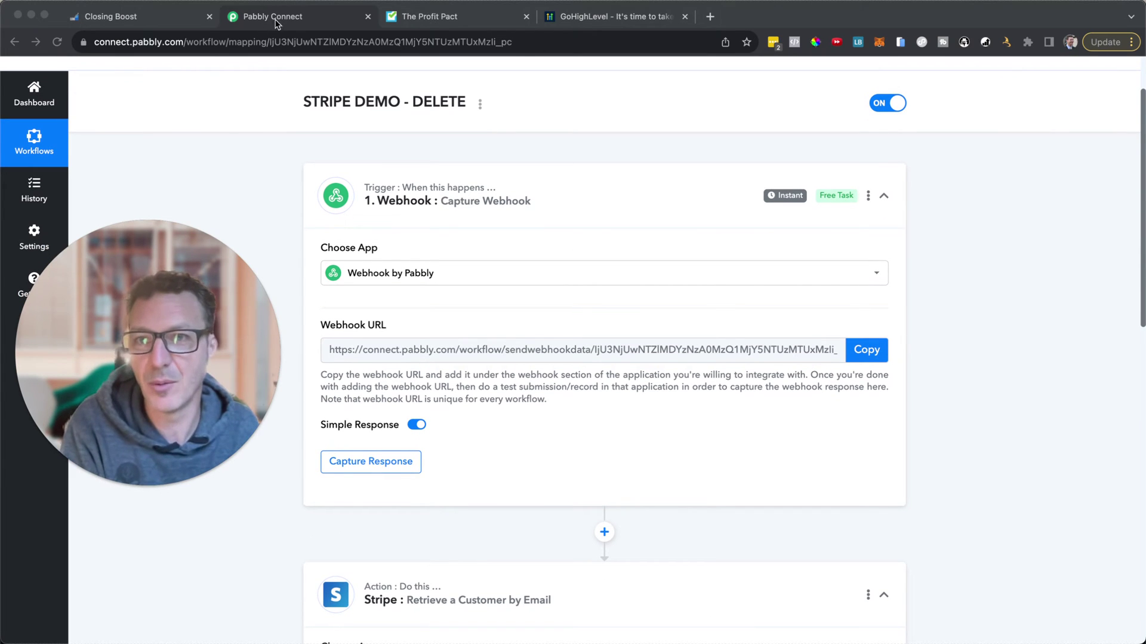
click(870, 352)
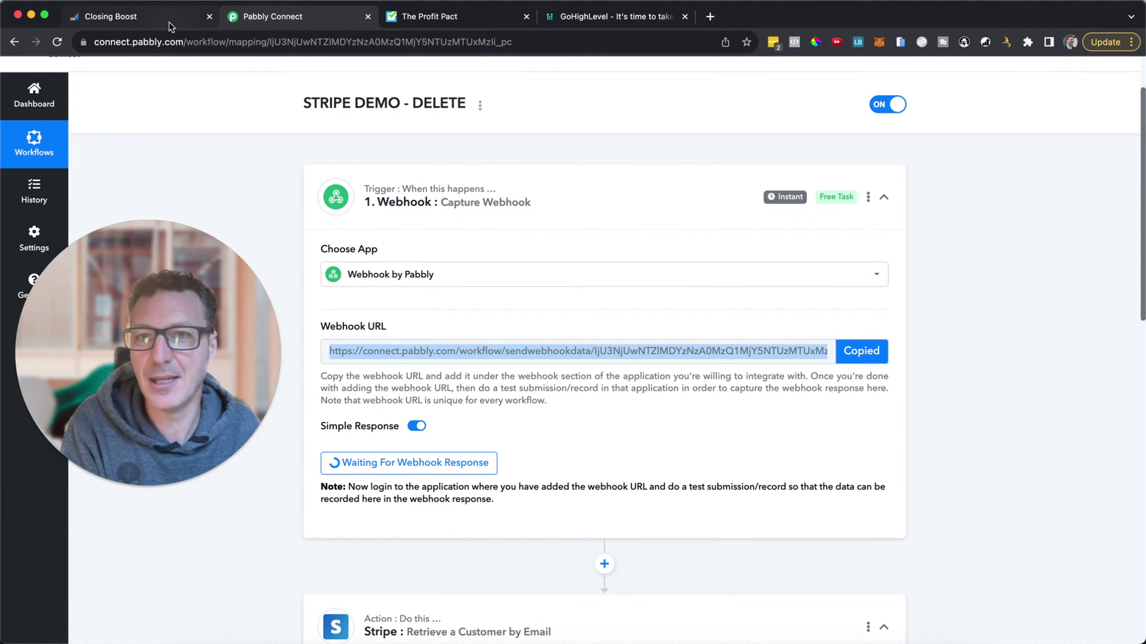
Step: Replace the Webhook step's google.com URL with the copied Pabbly Connect webhook URL
click(169, 21)
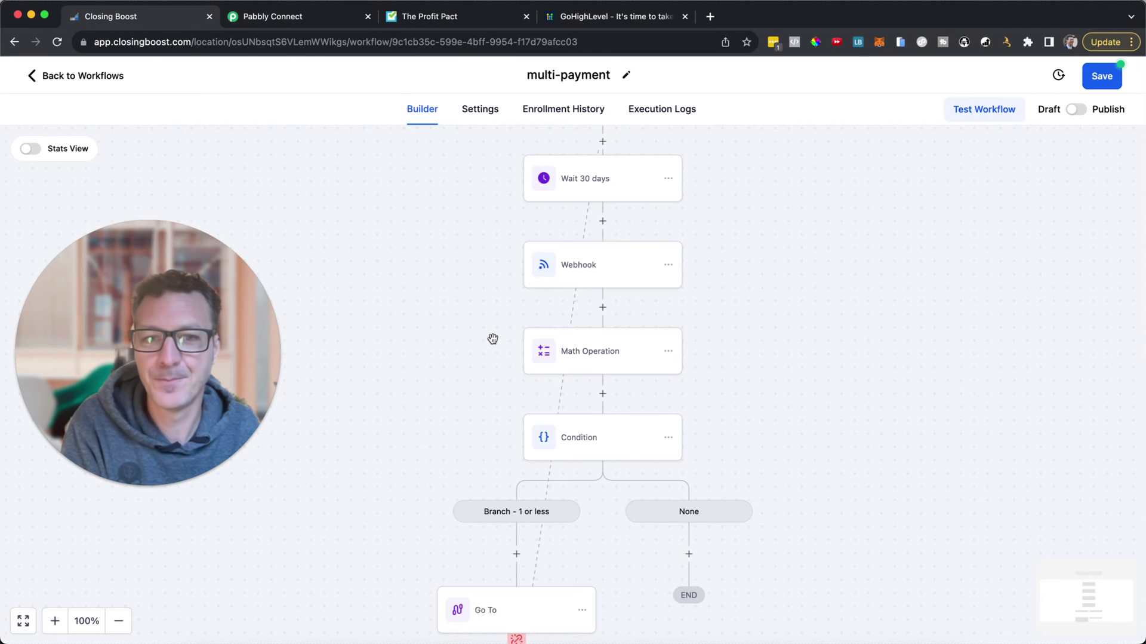
click(616, 269)
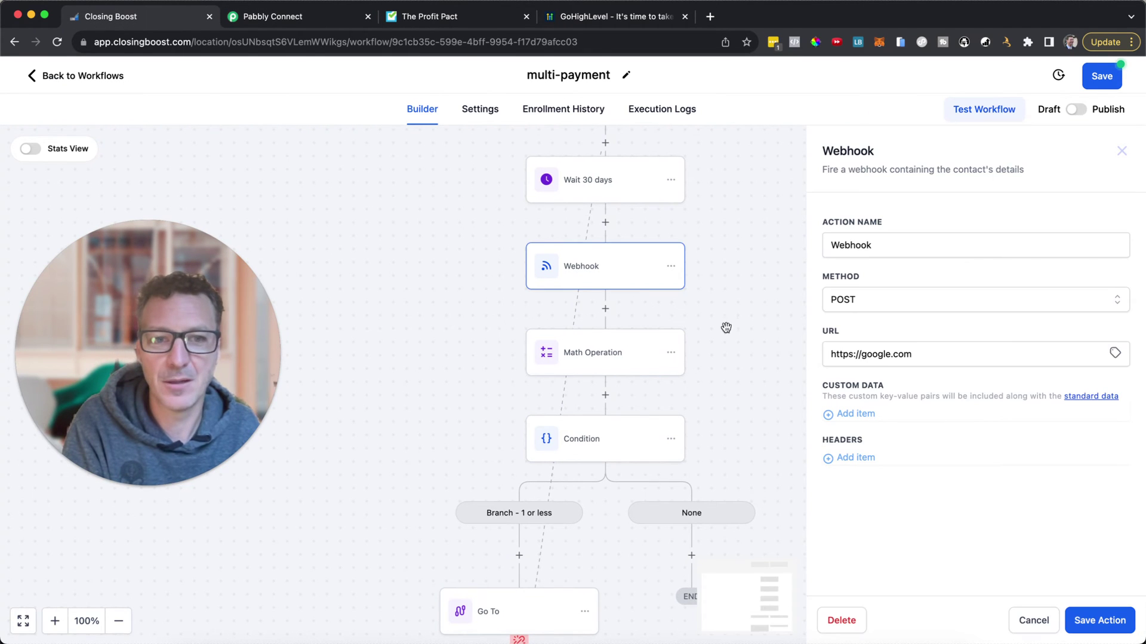
click(873, 355)
key(super+a)
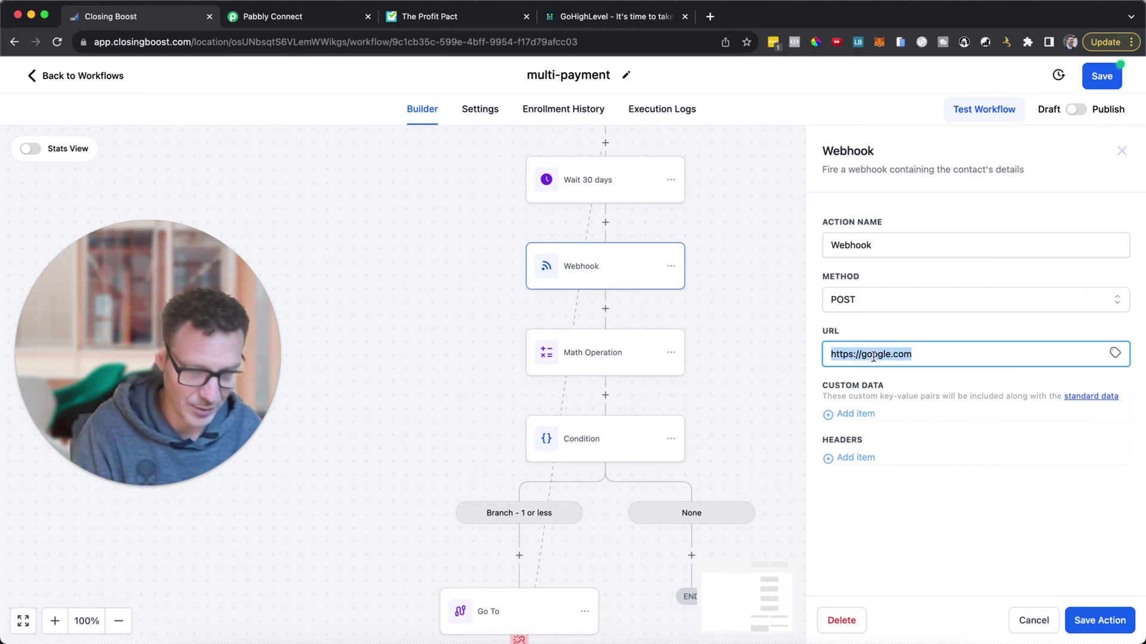
key(super+v)
click(1003, 506)
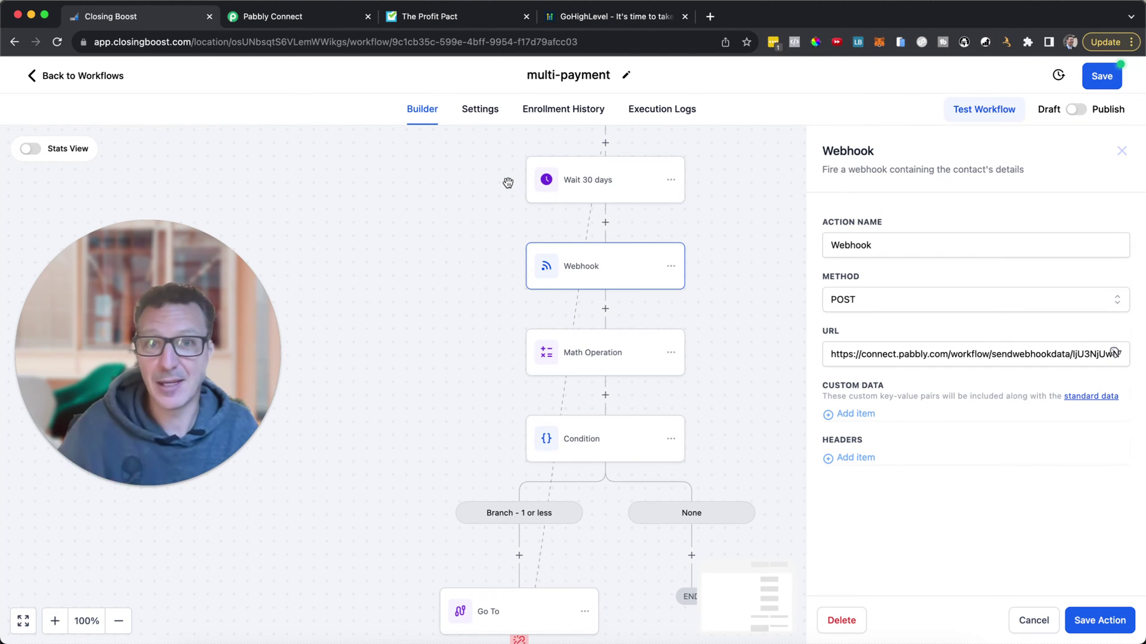
click(320, 19)
scroll(464, 297, down, 5)
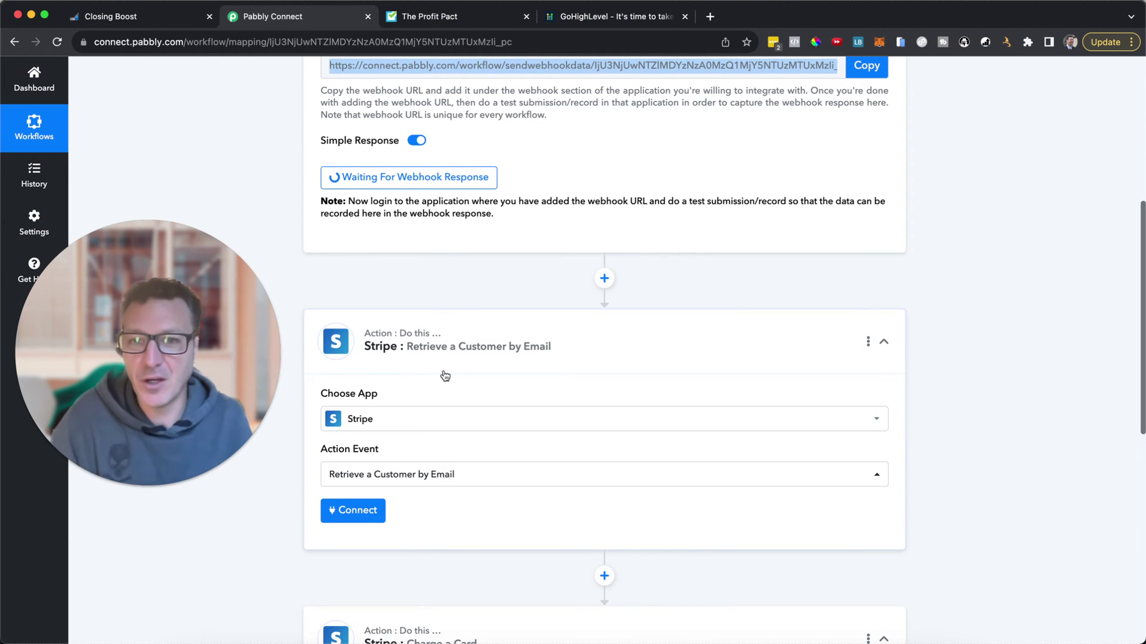
scroll(445, 375, down, 4)
scroll(443, 374, down, 2)
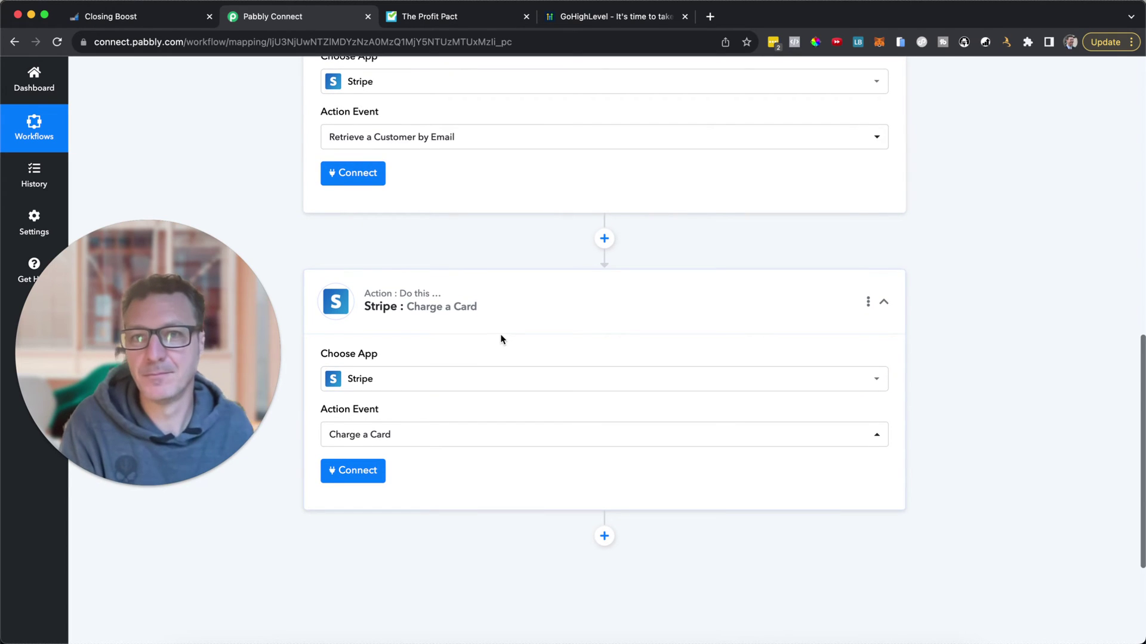
Step: Review the Closing Boost multi-payment workflow steps from the trigger down to the Webhook action
click(138, 18)
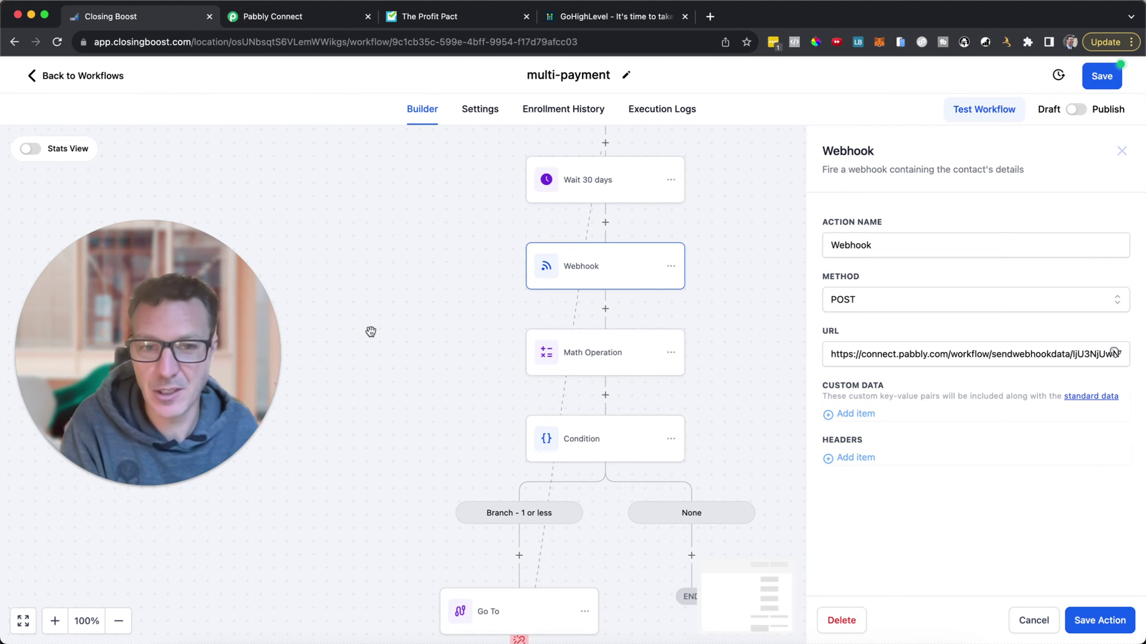
scroll(381, 335, down, 5)
scroll(382, 337, down, 1)
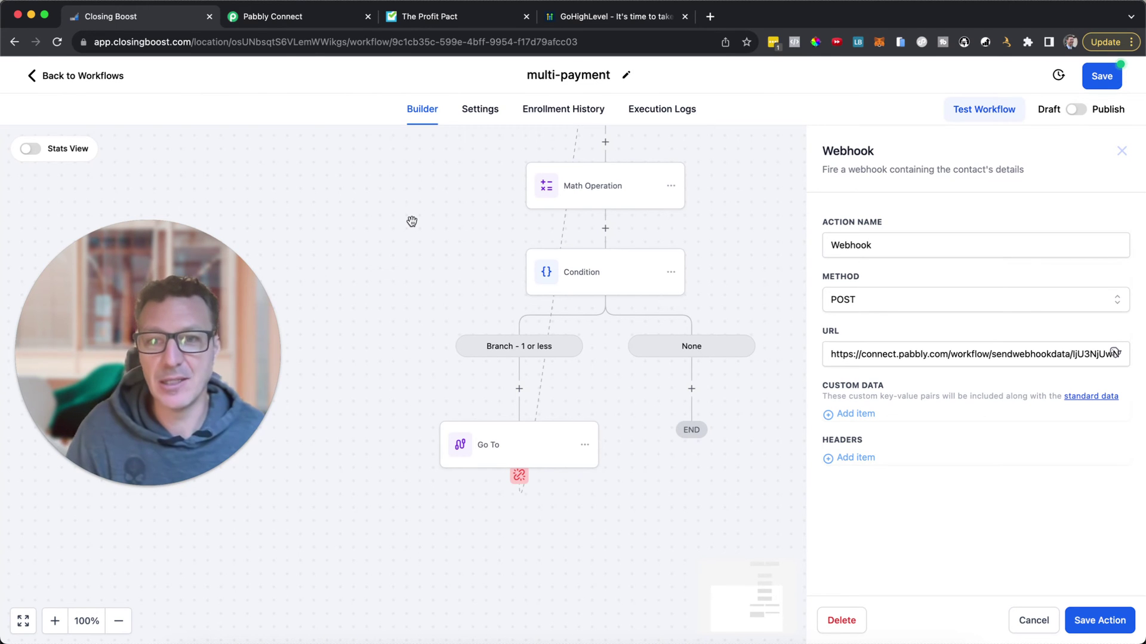
scroll(389, 254, up, 10)
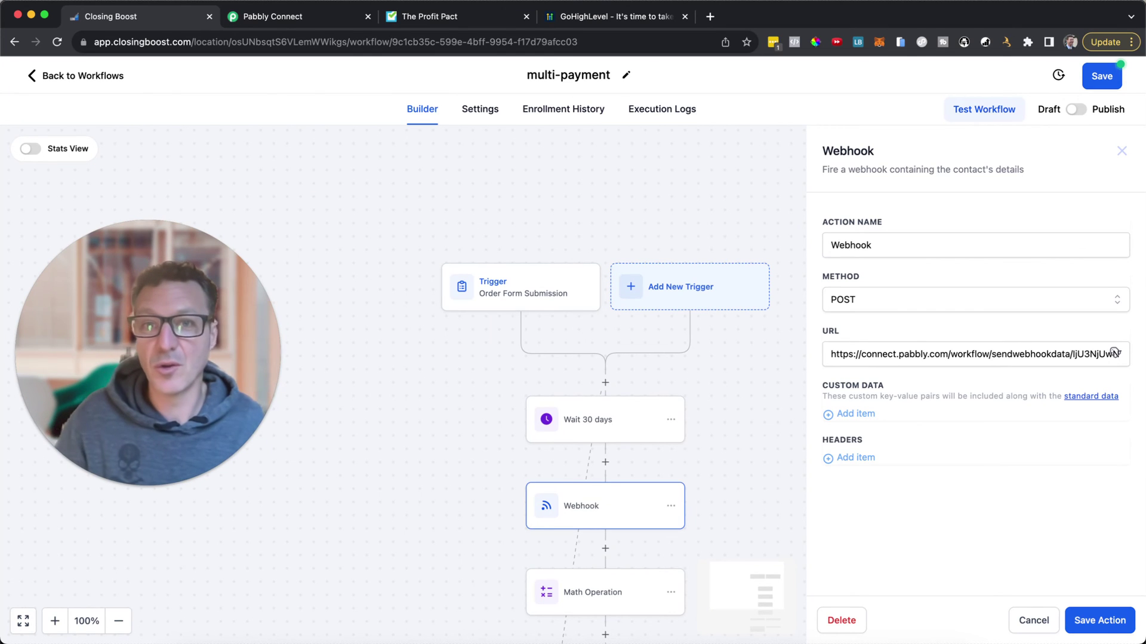
Step: Bring up The Profit Pact website's home page with its free SaaS course offer
click(431, 20)
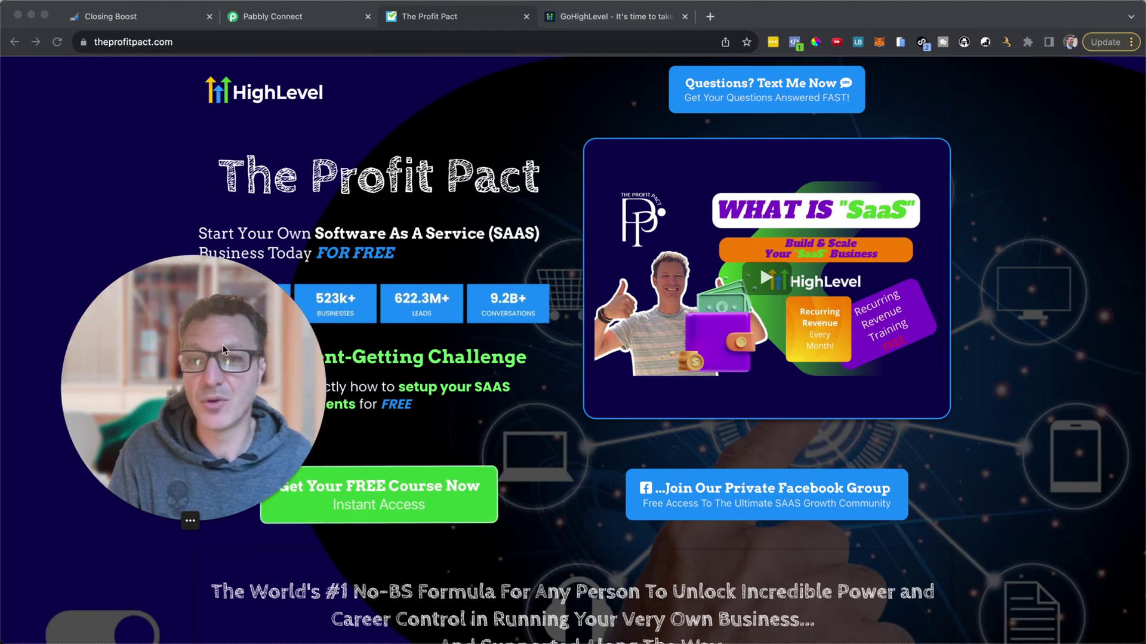